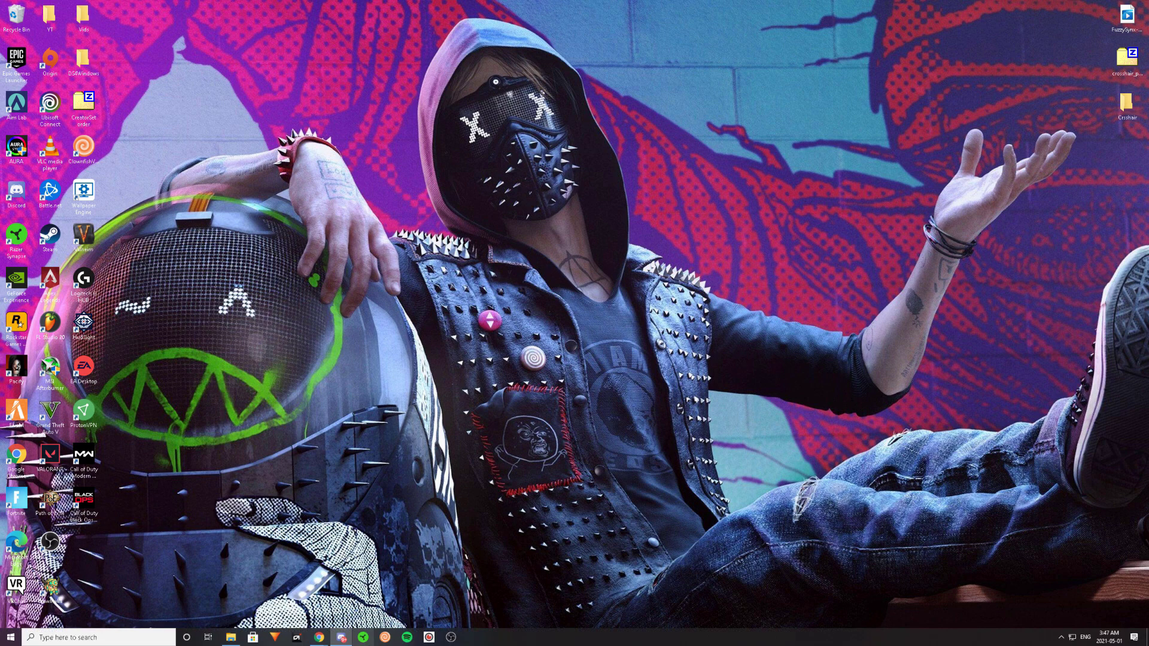
# Download the ReShade 4.9.1 installer from Chrome and show it in the Downloads folder.
pyautogui.moveTo(319, 638)
pyautogui.click(343, 618)
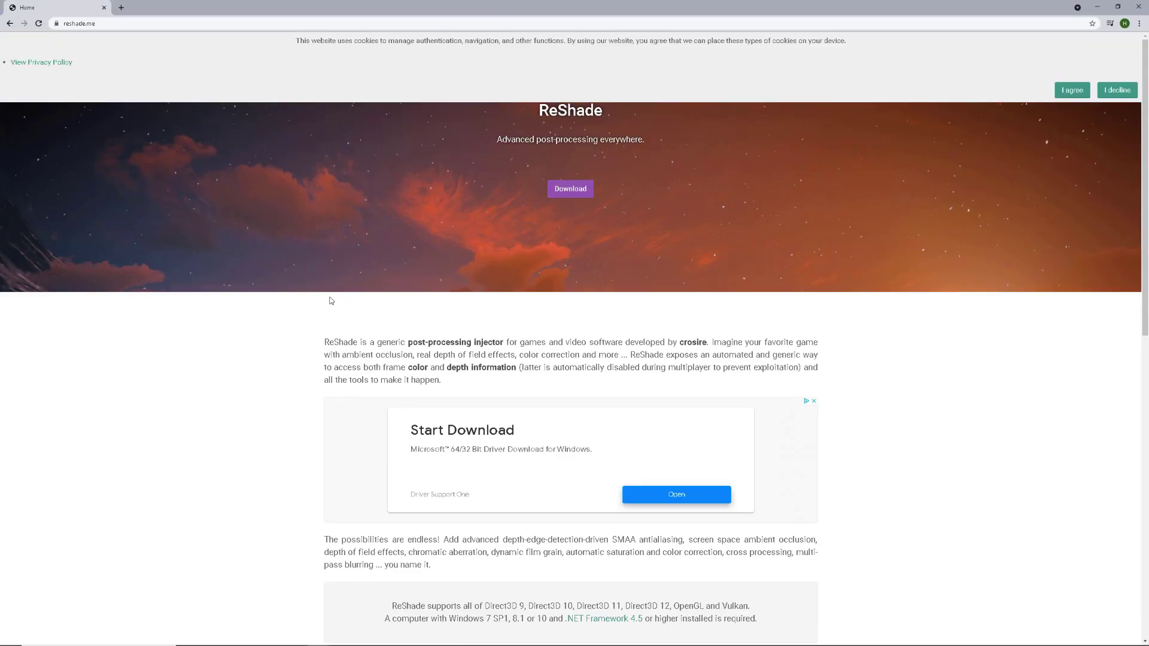
pyautogui.scroll(-10, 288, 311)
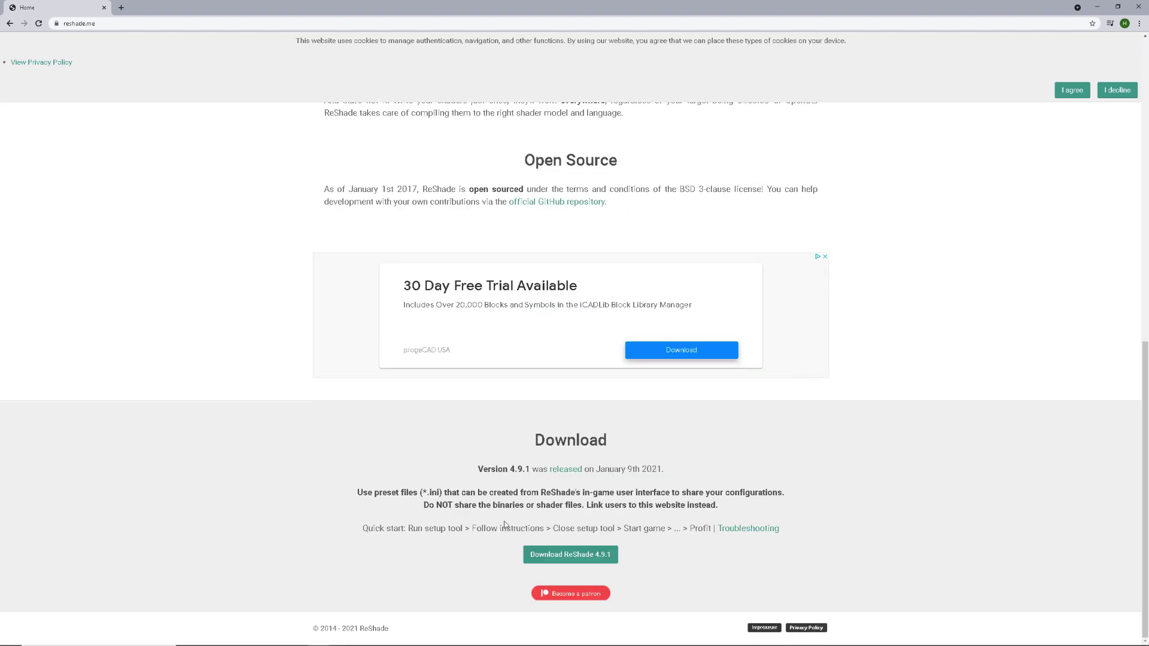
pyautogui.click(588, 556)
pyautogui.click(98, 634)
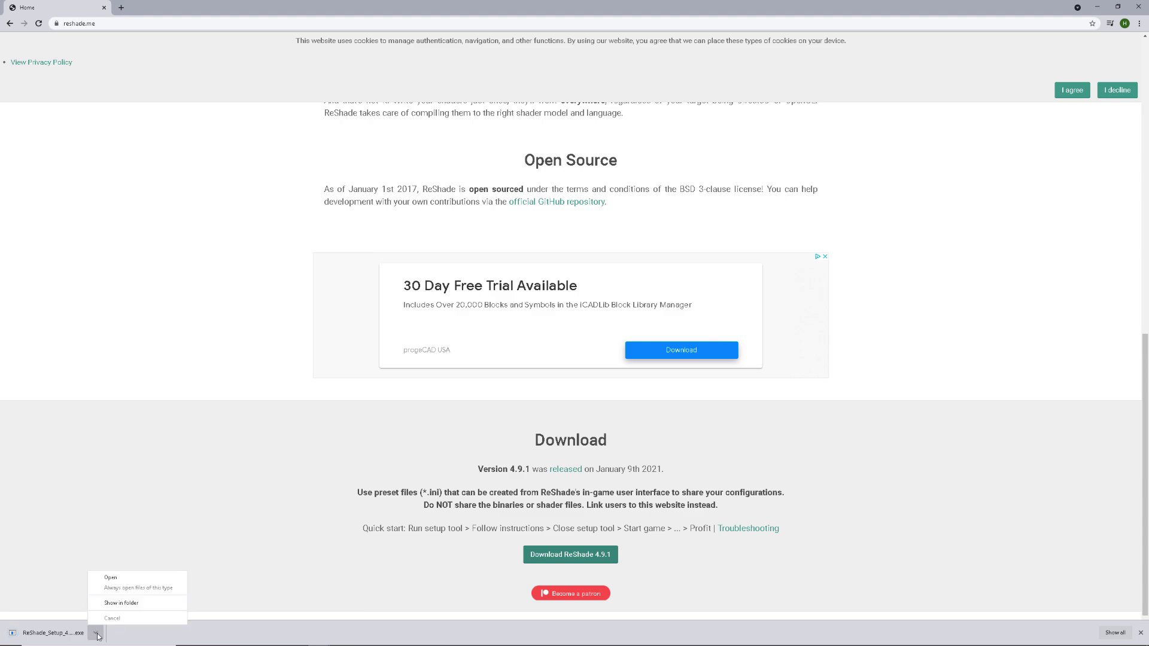
pyautogui.click(120, 604)
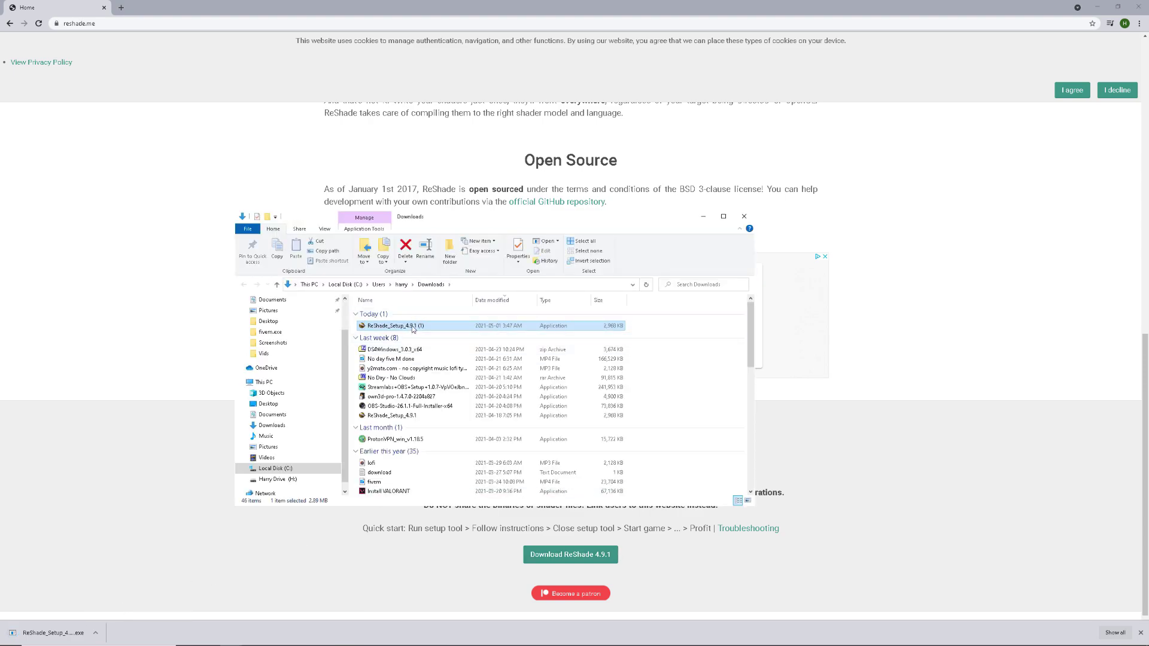
# Launch ReShade_Setup and browse to the Grand Theft Auto V shortcut on the Desktop.
pyautogui.doubleClick(412, 329)
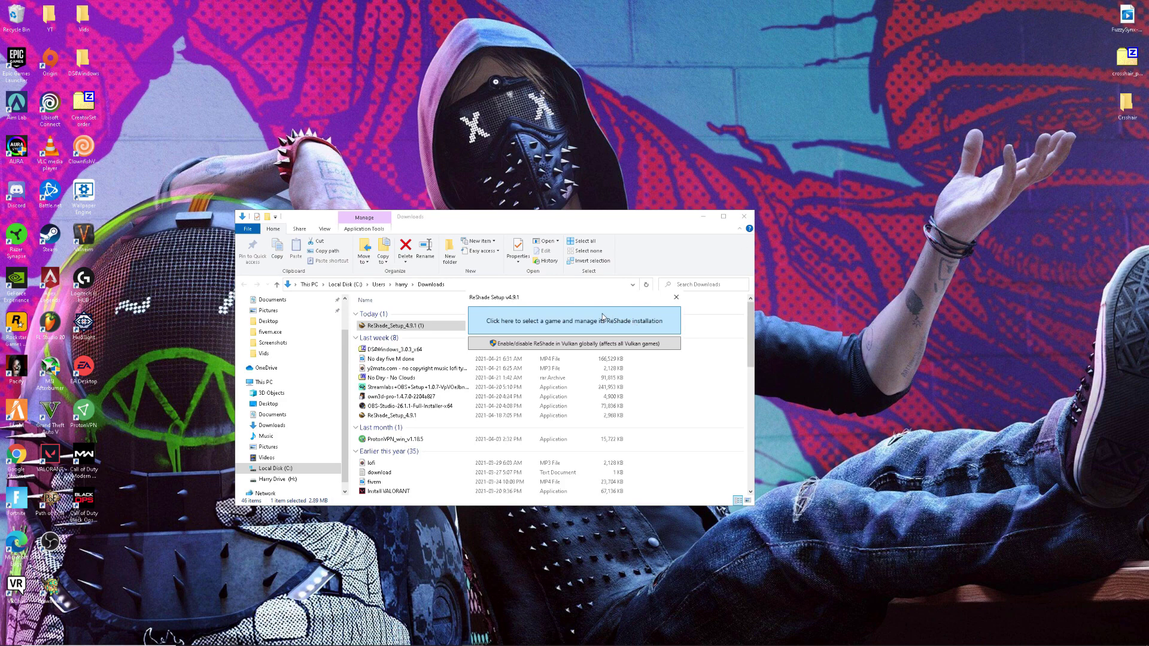
pyautogui.click(602, 315)
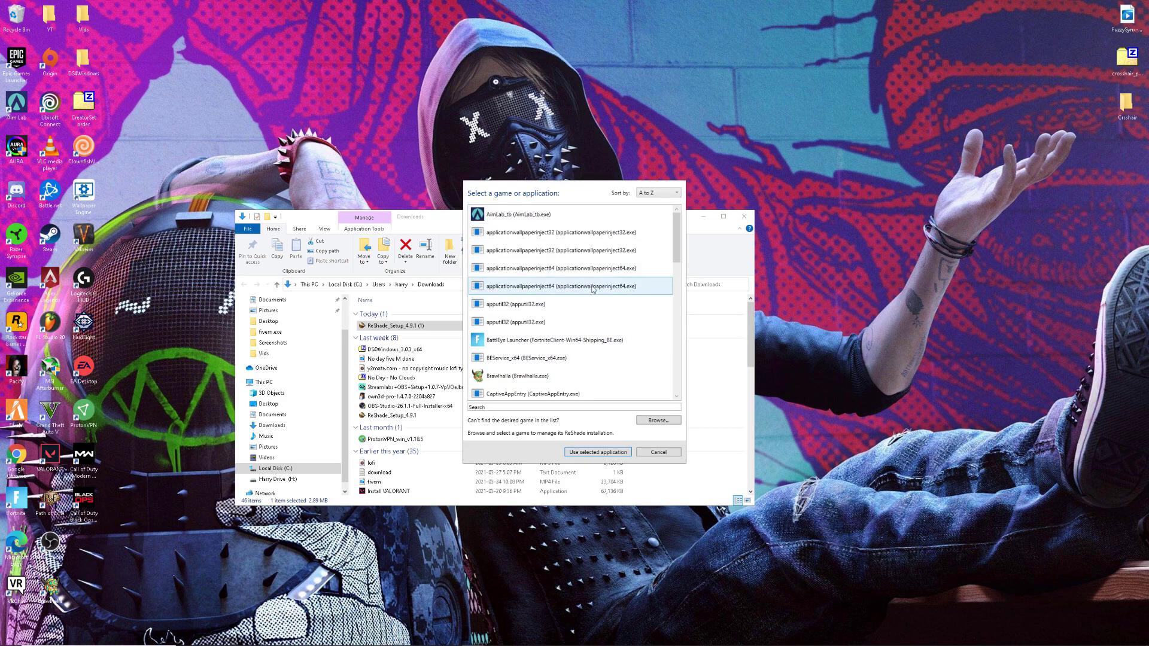
pyautogui.scroll(-5, 593, 289)
pyautogui.scroll(-5, 588, 314)
pyautogui.scroll(-5, 584, 350)
pyautogui.scroll(-5, 582, 358)
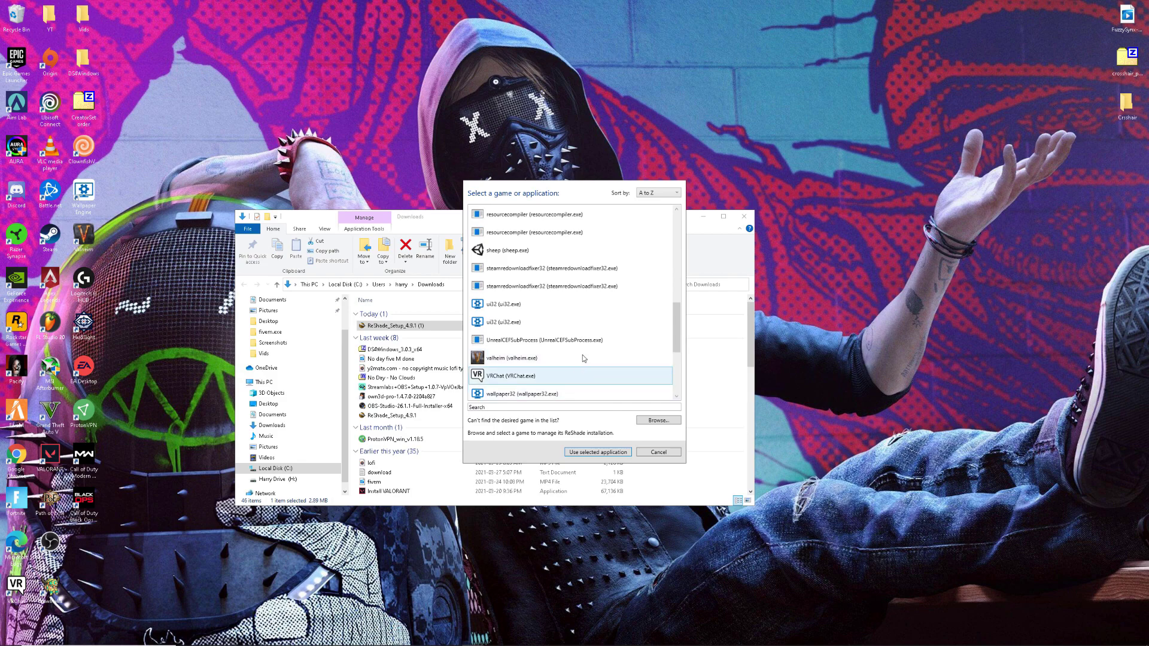
pyautogui.scroll(2, 582, 358)
pyautogui.scroll(1, 588, 350)
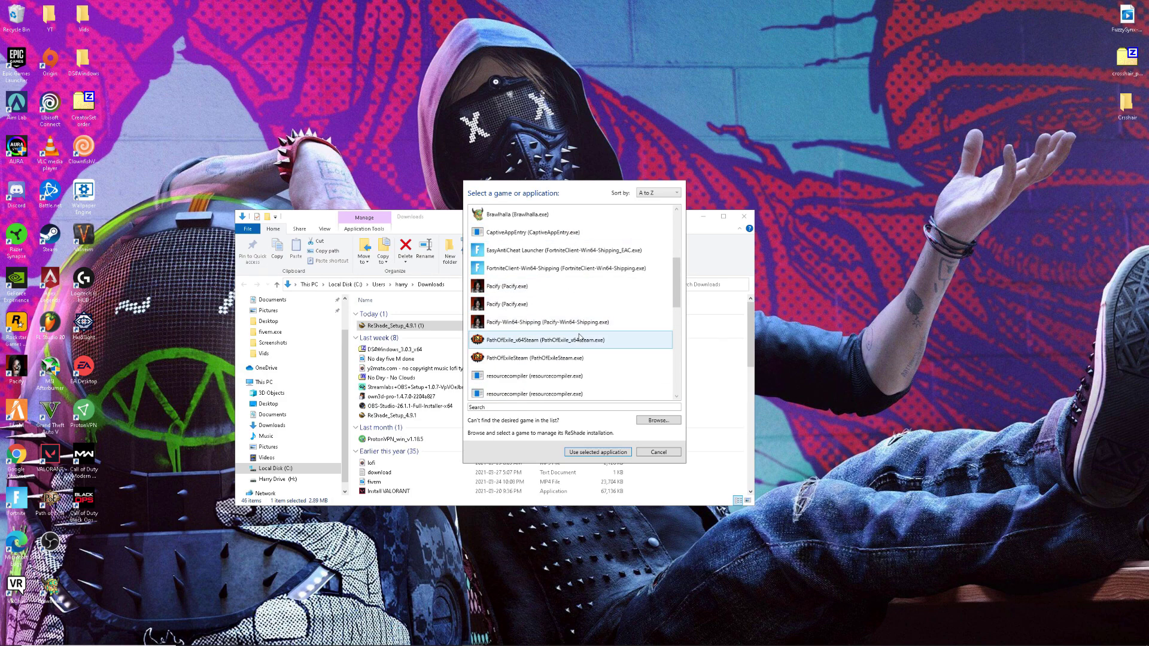
pyautogui.click(657, 422)
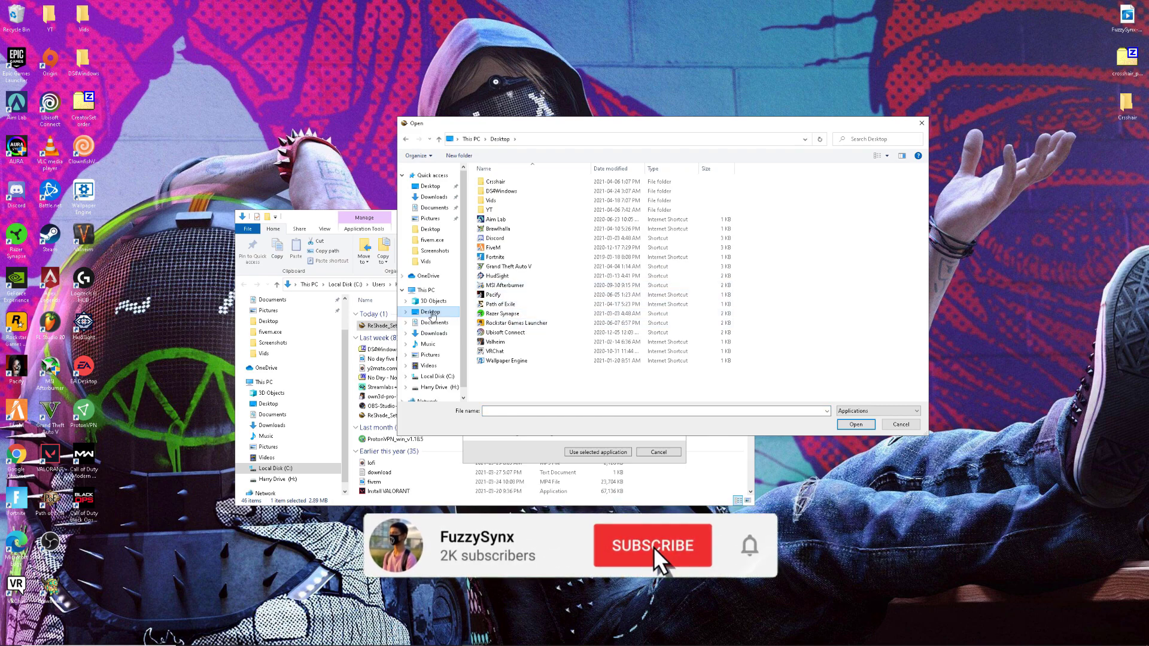
pyautogui.click(508, 266)
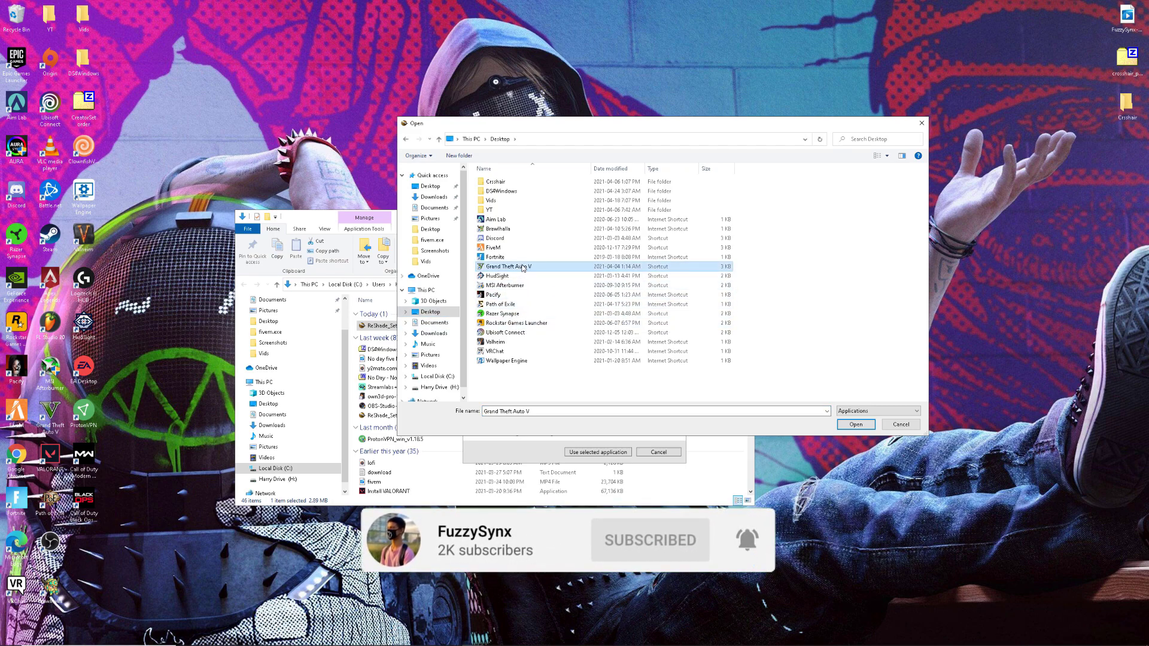
# Install ReShade into Grand Theft Auto V using Direct3D 10/11/12, with all effect packages.
pyautogui.click(855, 424)
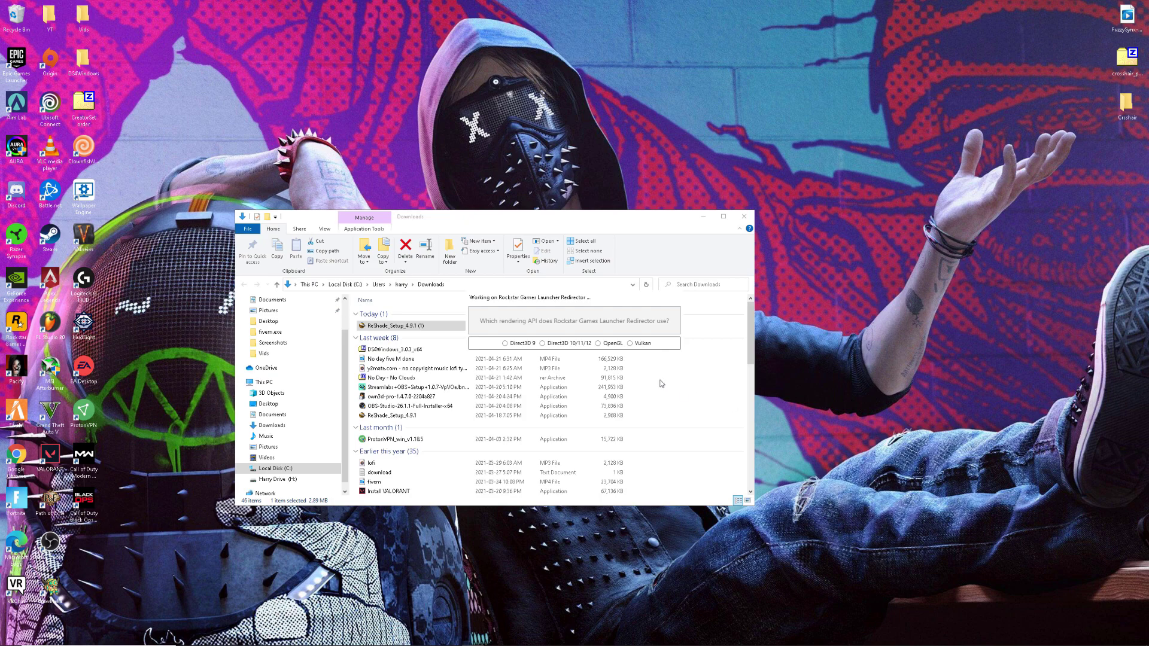
pyautogui.click(544, 343)
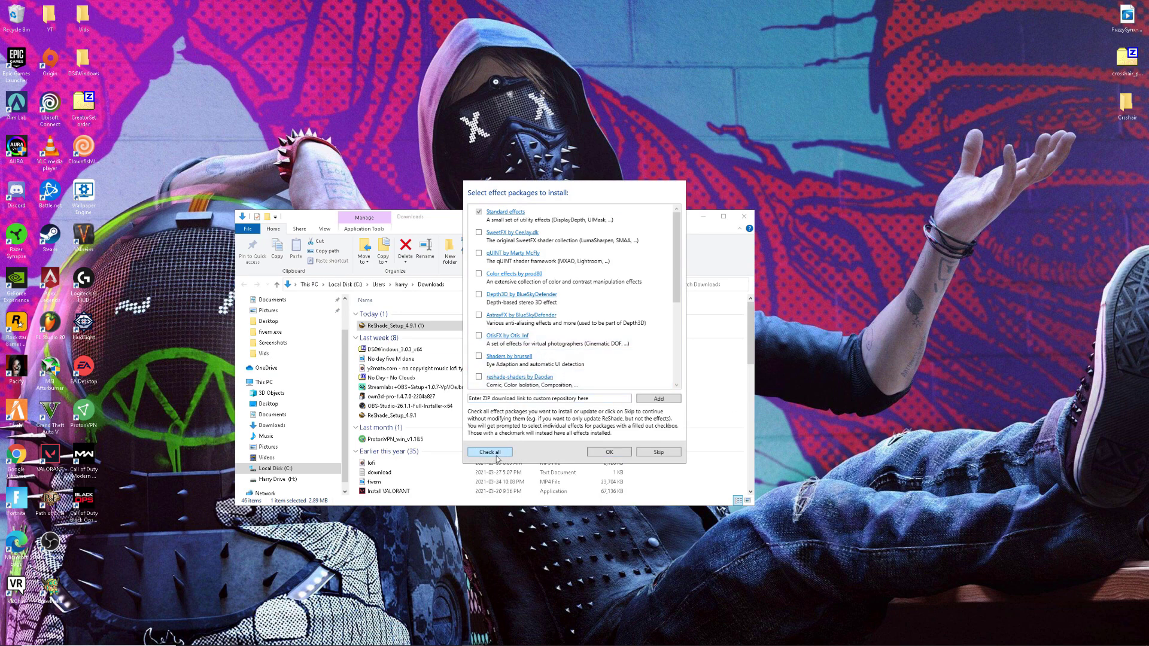
pyautogui.click(609, 451)
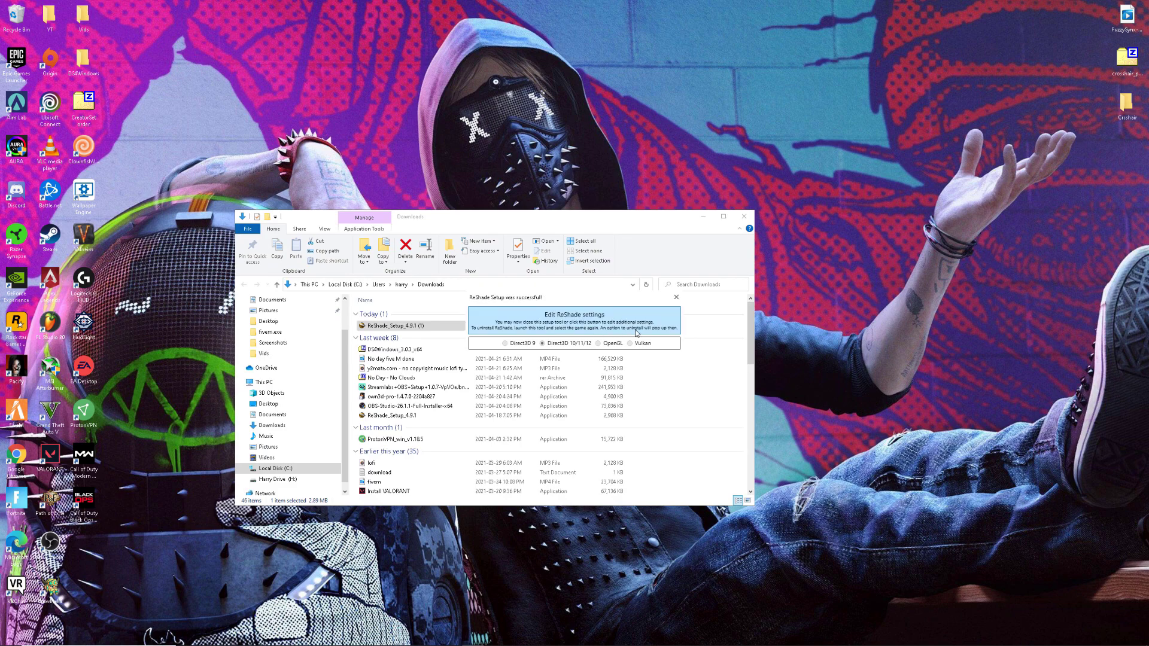
# Close the finished installer and open the ReShade overlay in FiveM with the Home key.
pyautogui.click(676, 298)
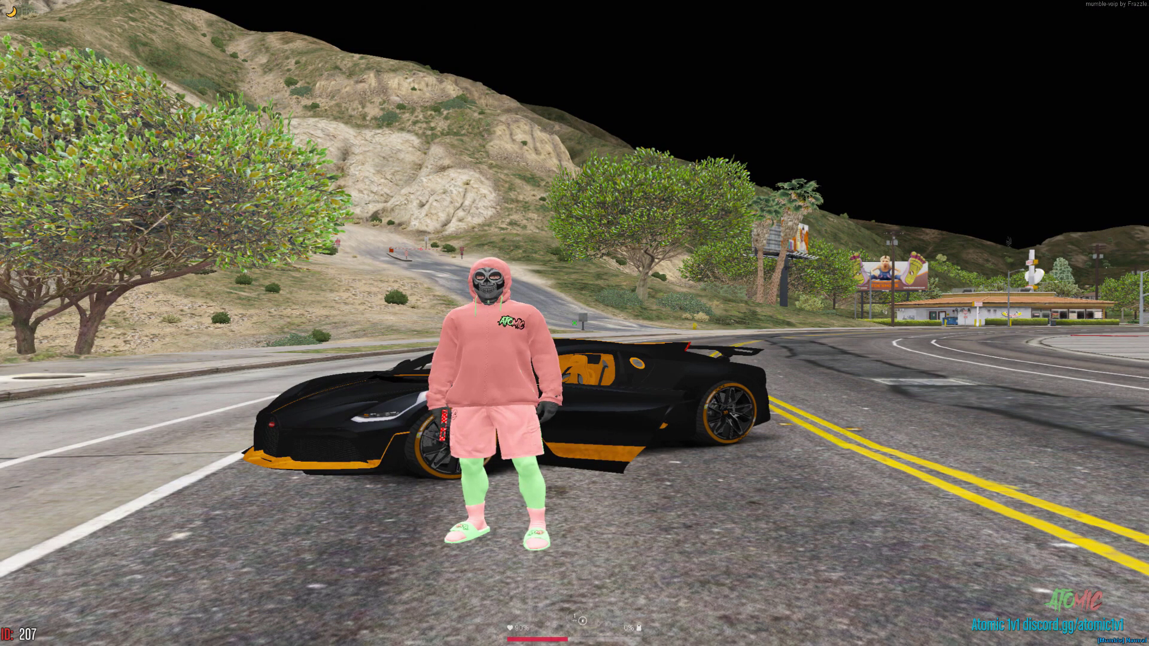
pyautogui.press('Home')
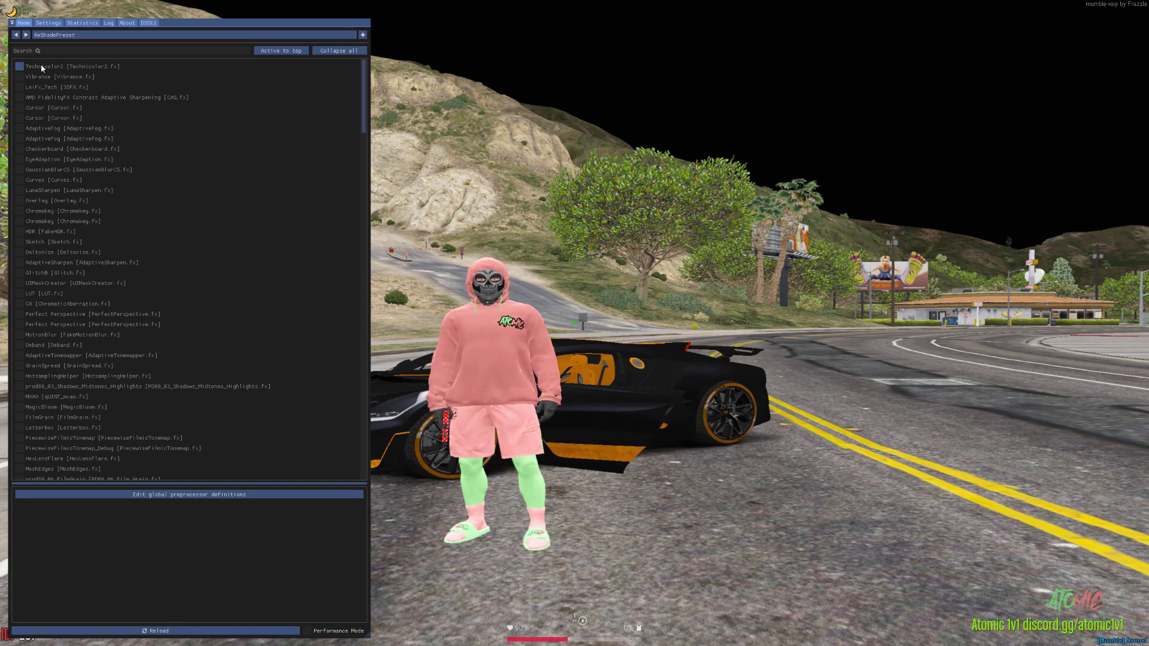
# Tick the Technicolor2 and Vibrance checkboxes in the ReShade effect list.
pyautogui.click(19, 66)
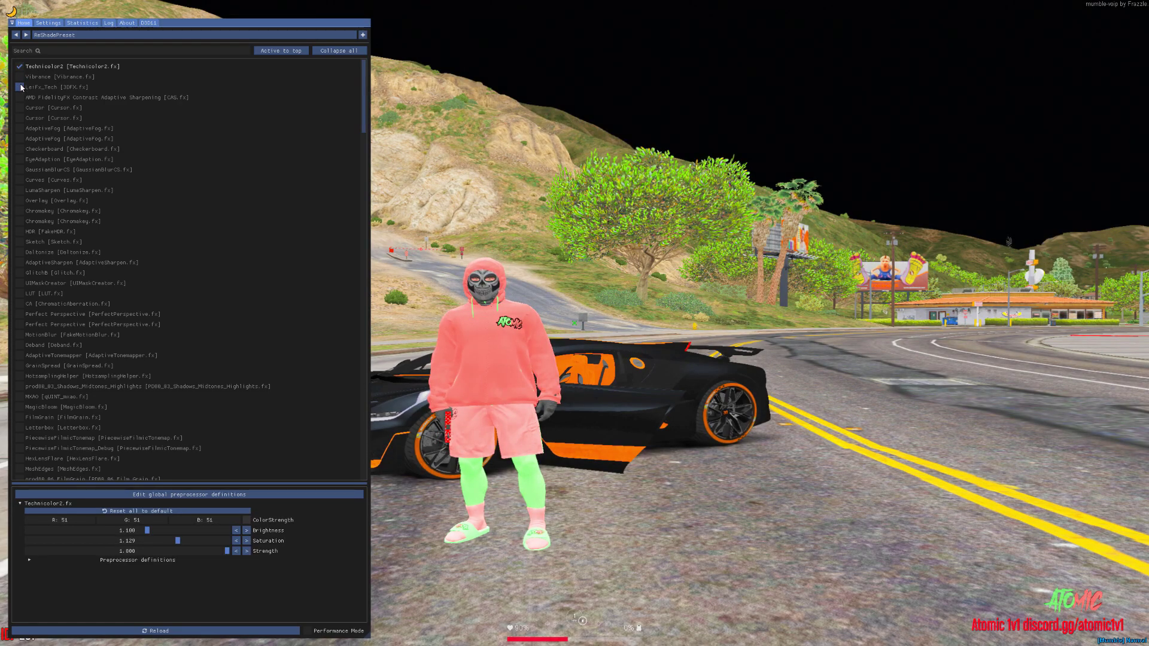
pyautogui.click(18, 78)
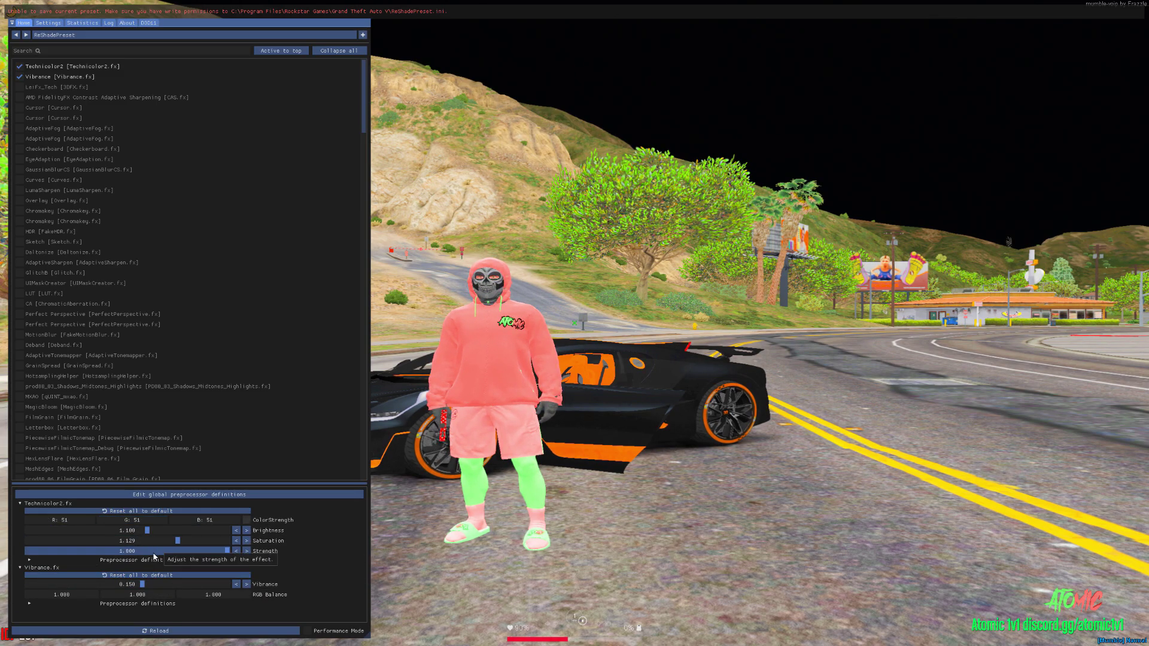
# Toggle the ReShade overlay with Home and run along the road showing the saturated colours.
pyautogui.press('Home')
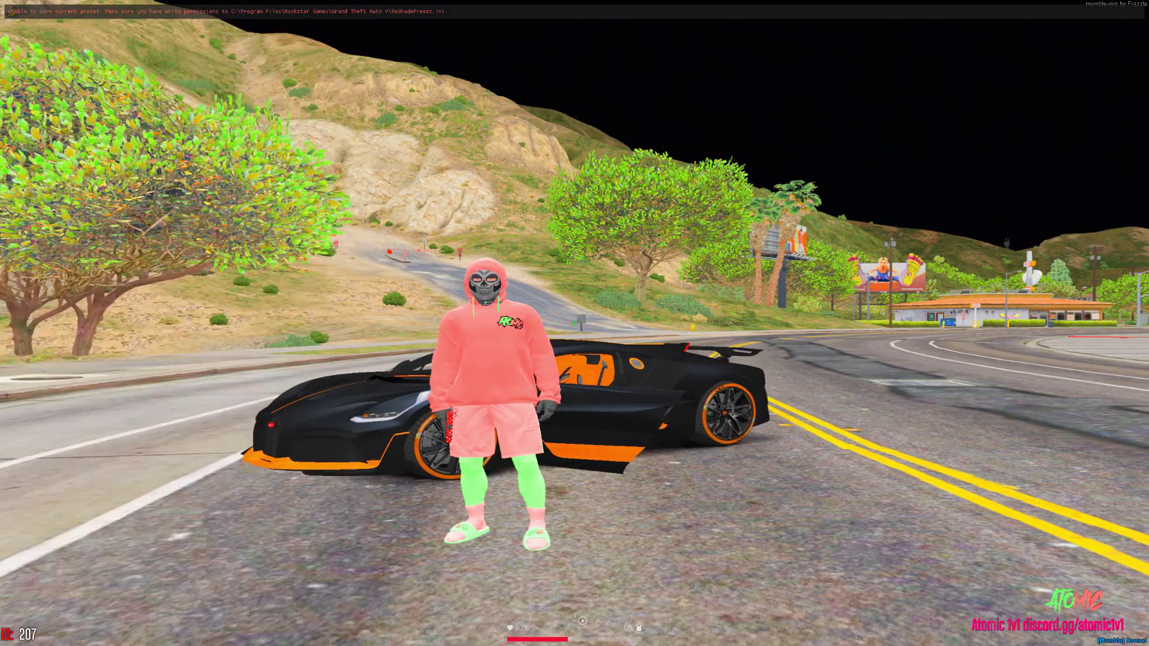
pyautogui.press('w')
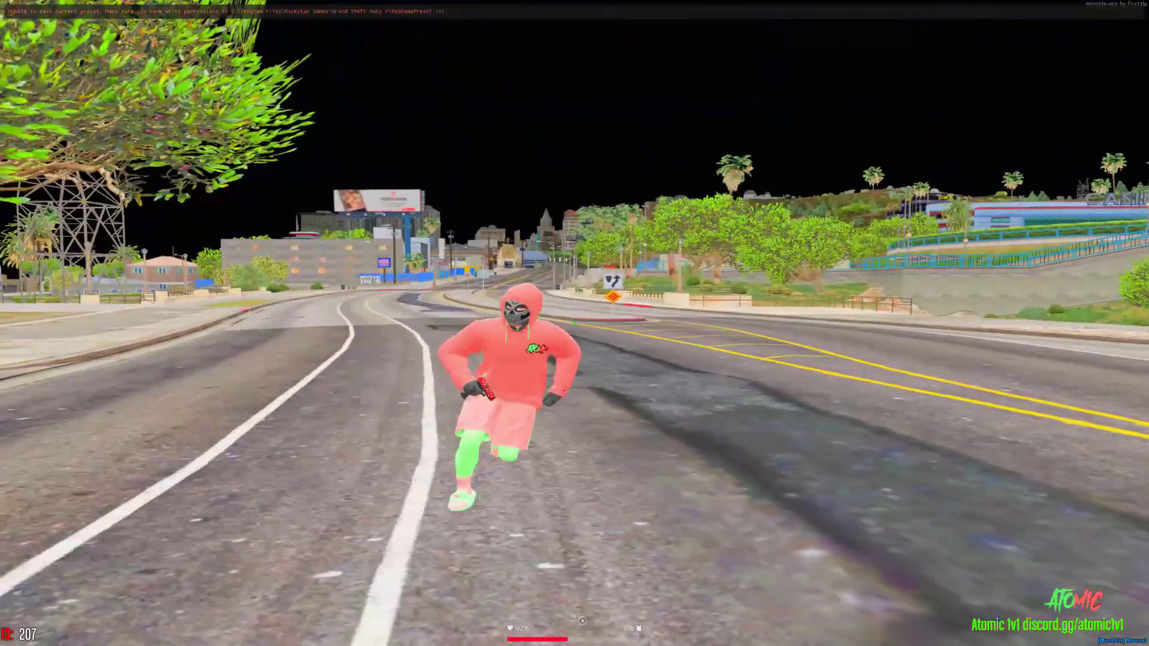
pyautogui.press('Home')
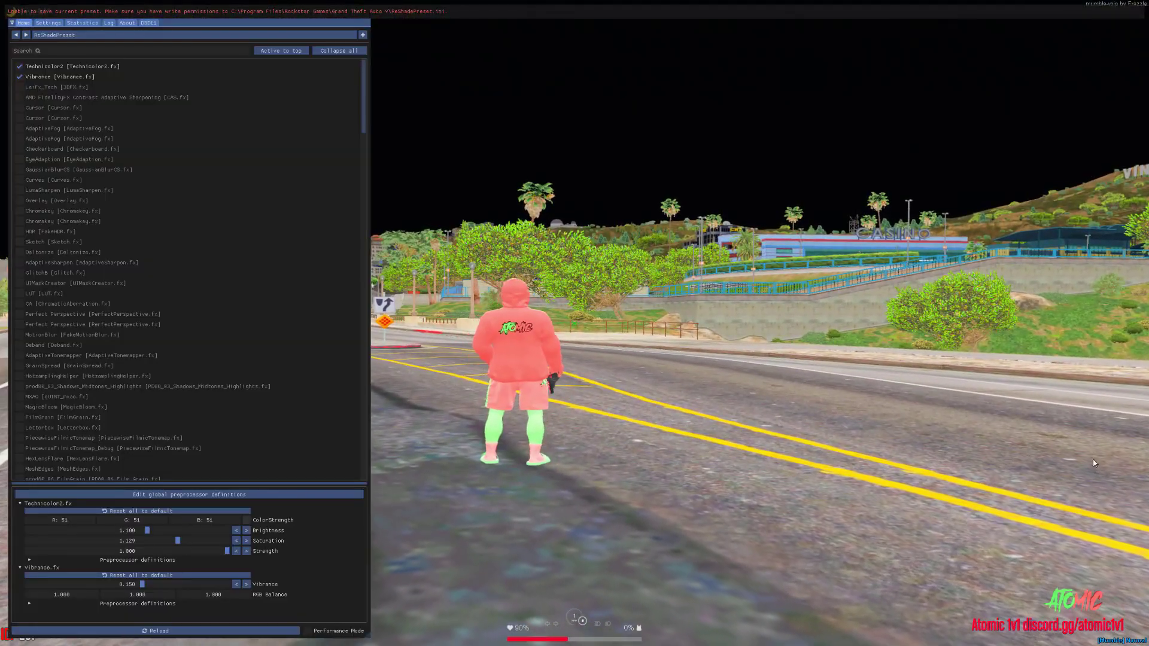
pyautogui.scroll(-1, 270, 286)
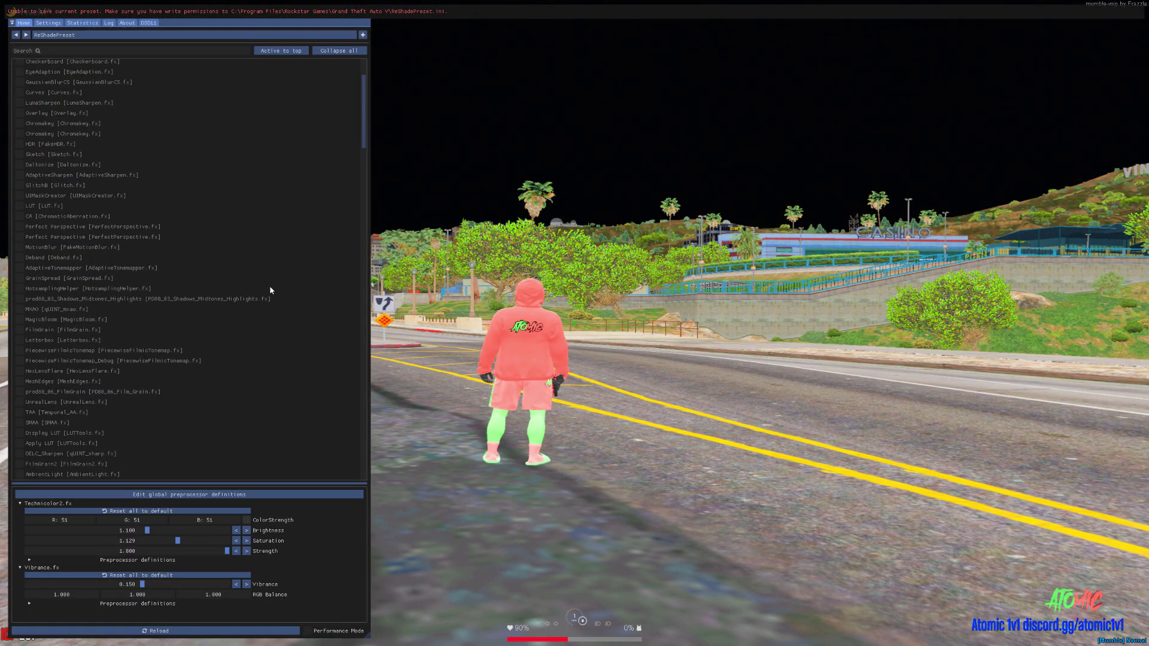
pyautogui.scroll(-1, 270, 287)
pyautogui.scroll(-1, 269, 296)
pyautogui.scroll(3, 270, 296)
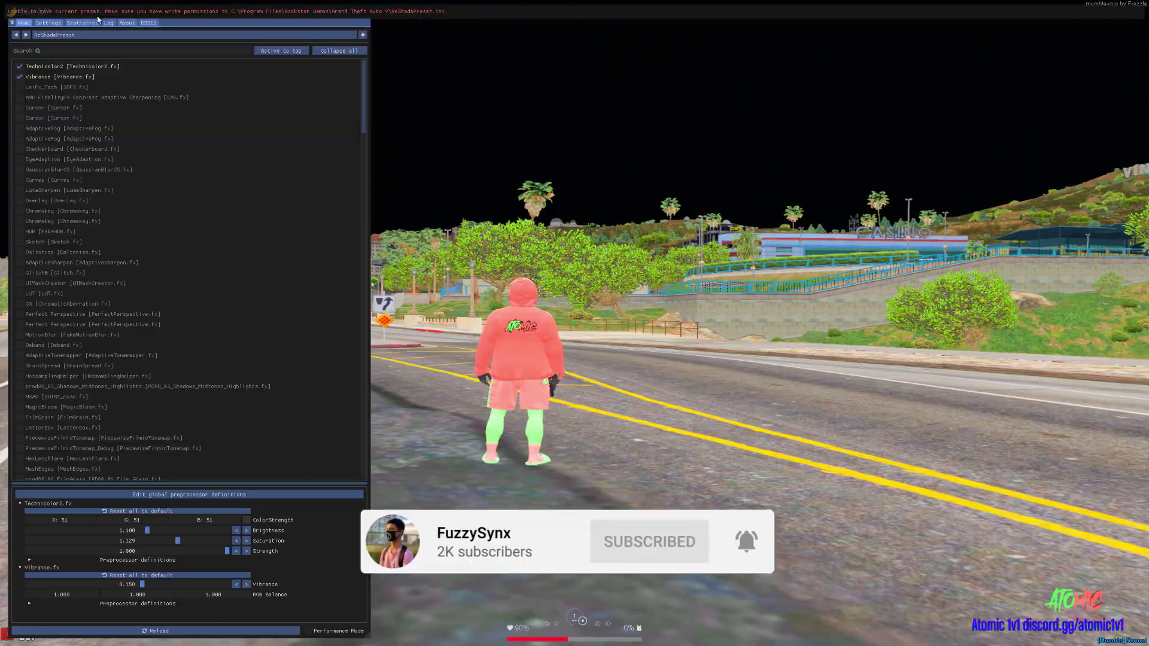
pyautogui.press('Home')
pyautogui.press('w')
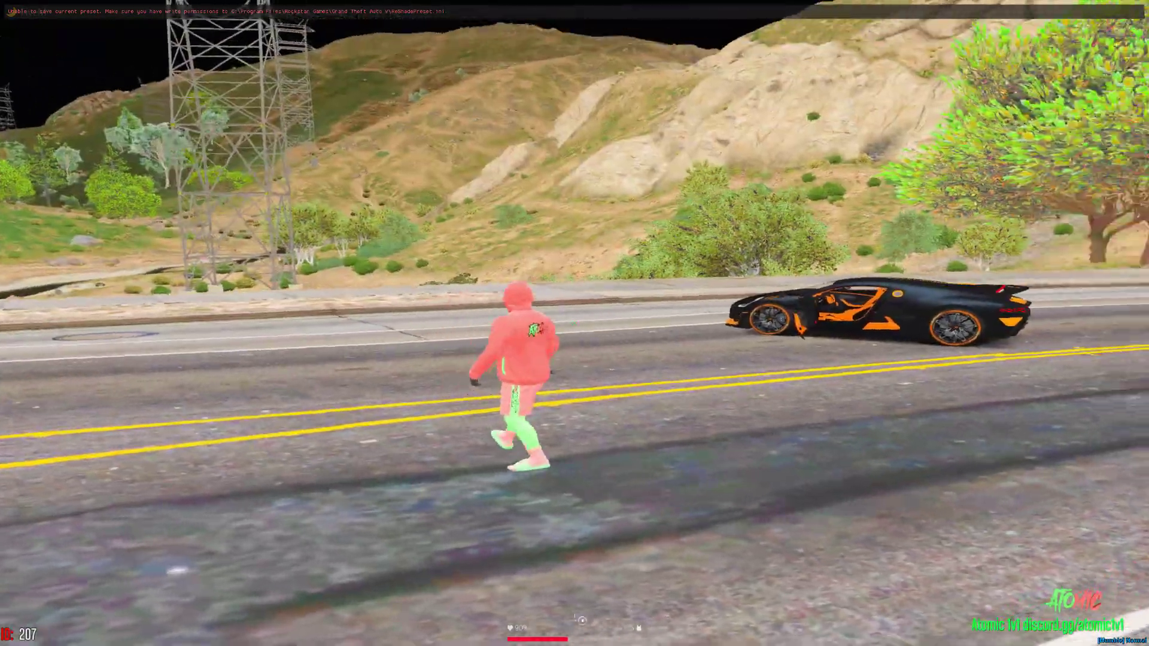